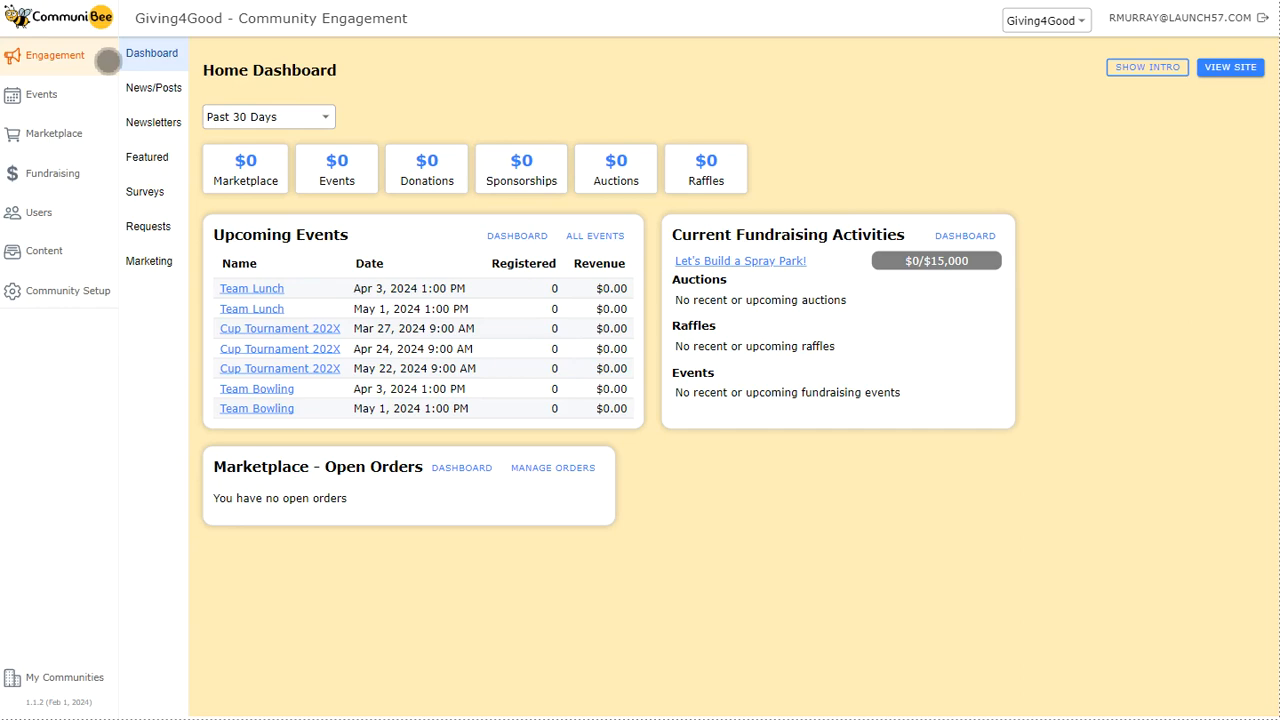
Step: On the event home page, set the name to Events and description to "Check out everything that's going on throughout our community!", replace the feature image, and save
click(76, 103)
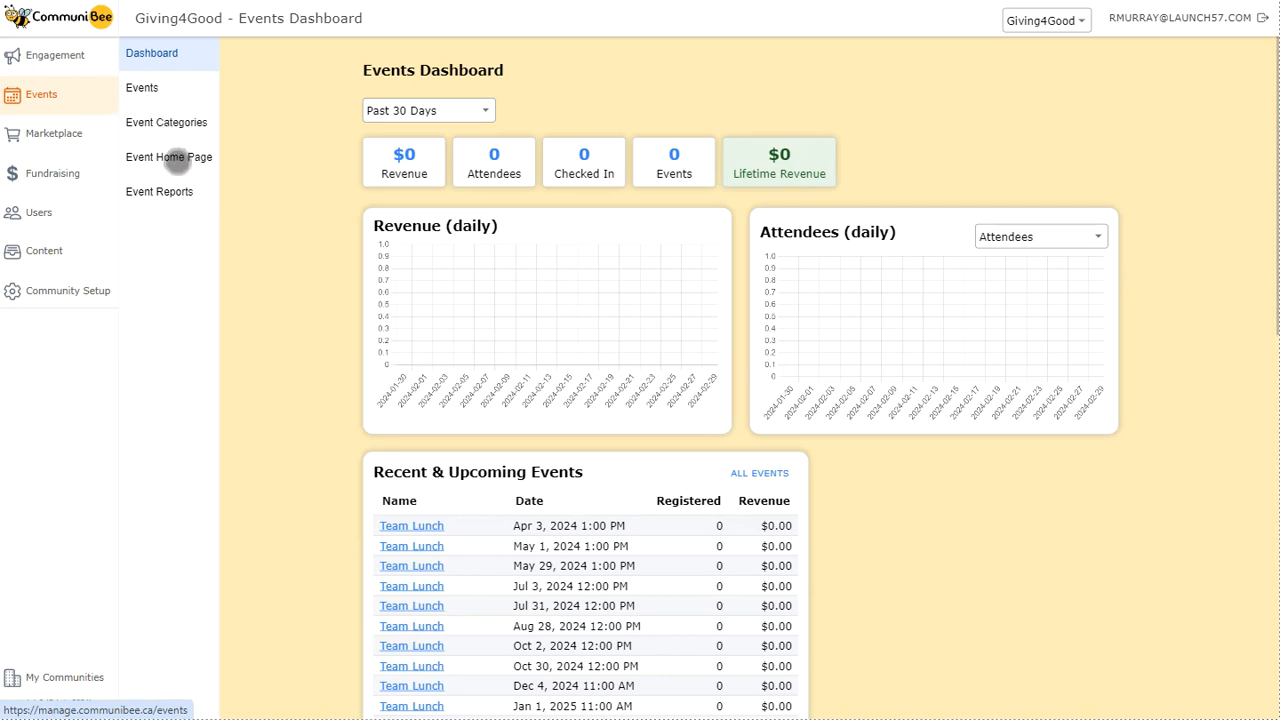
click(176, 162)
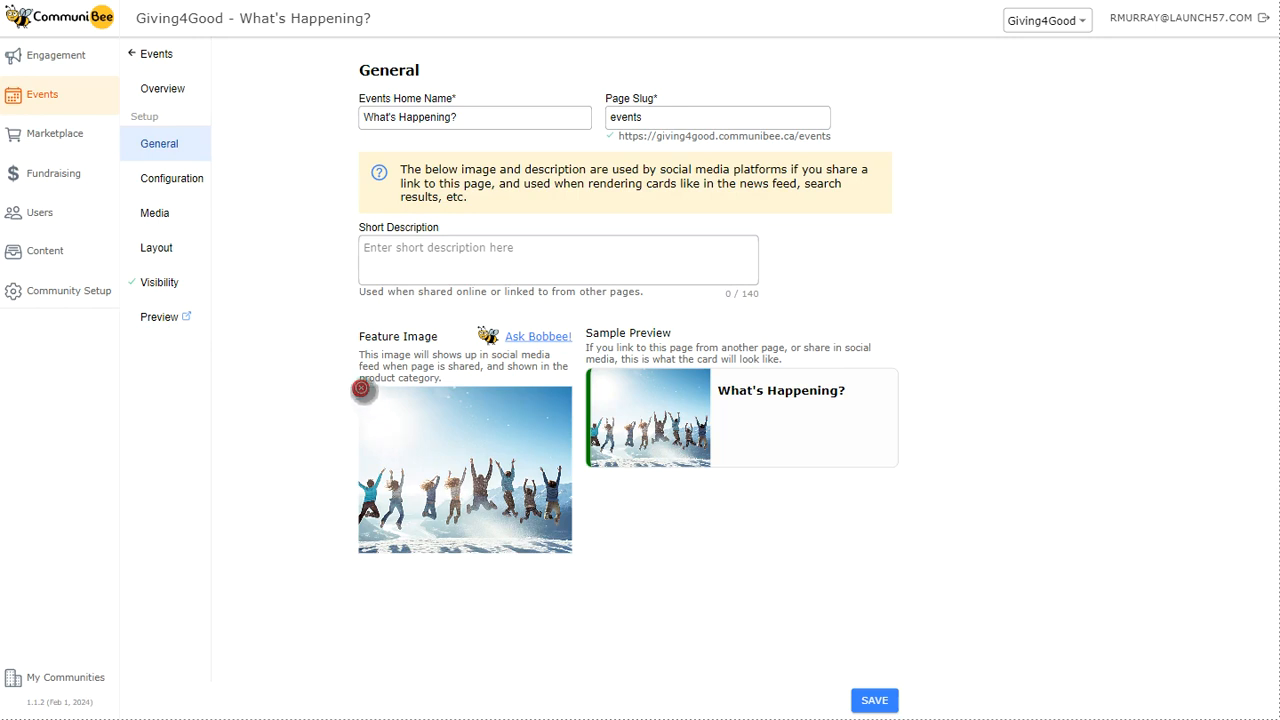
click(361, 388)
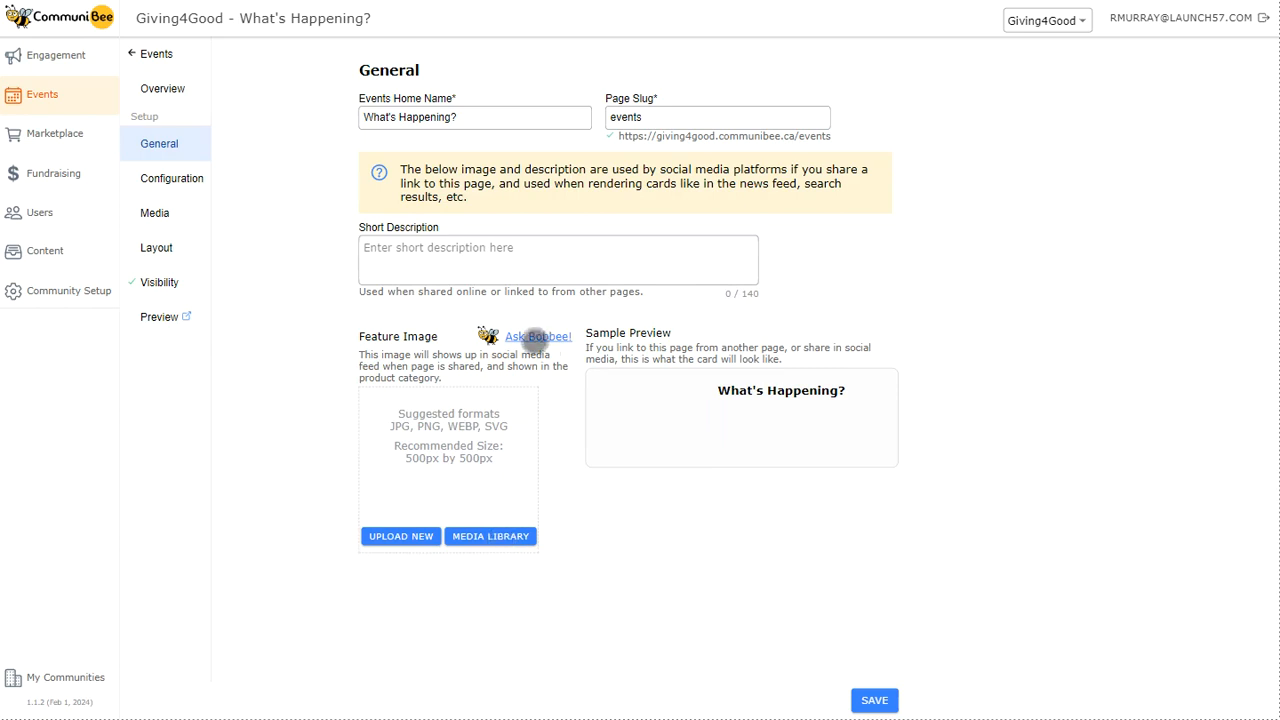
click(535, 337)
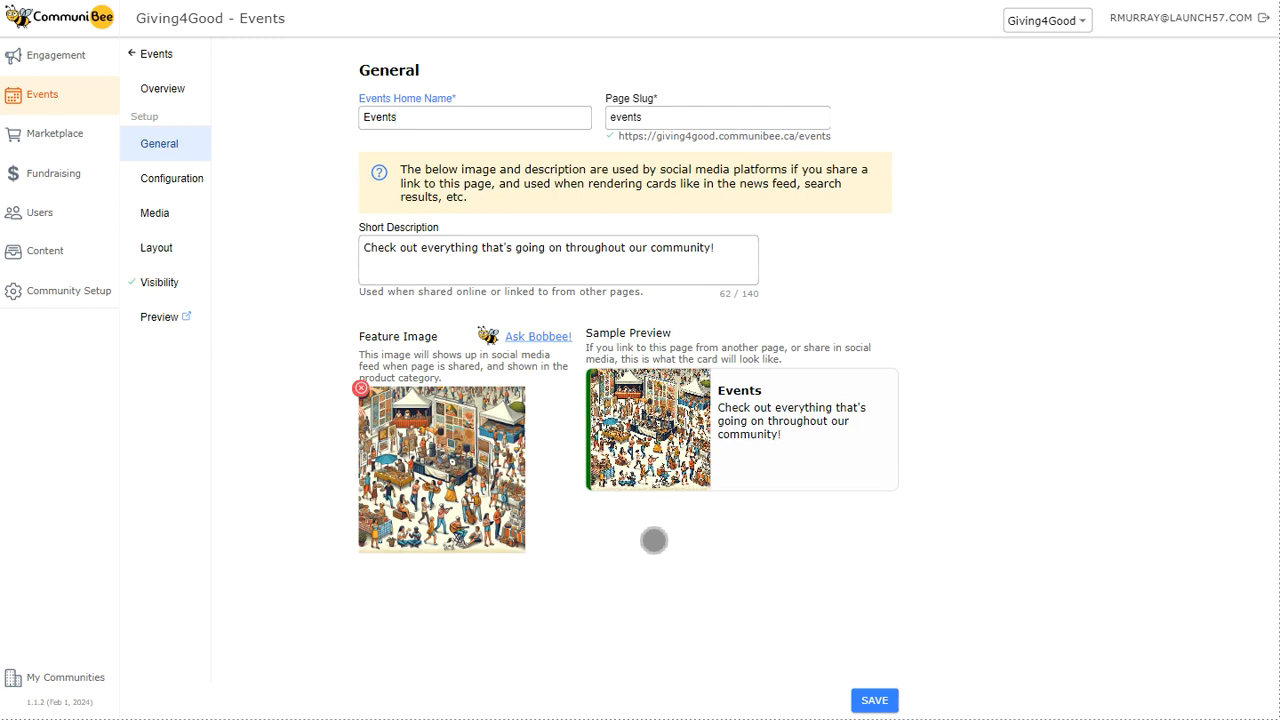
click(875, 700)
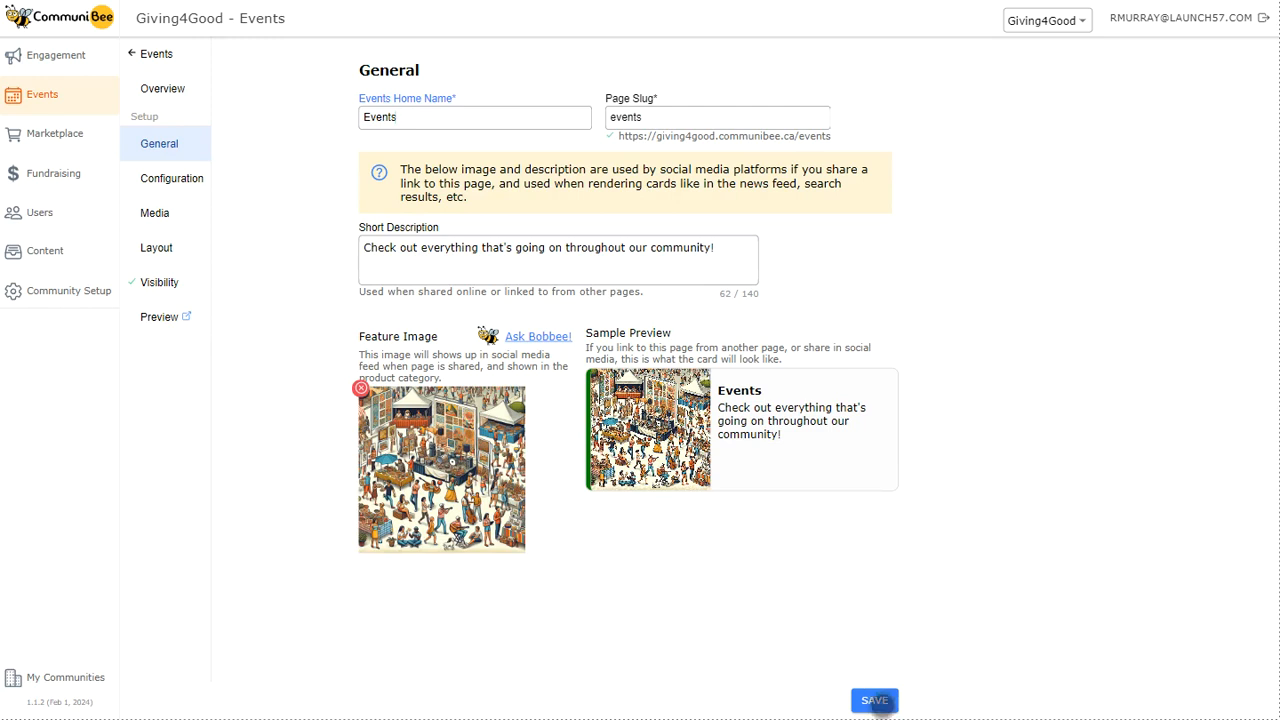
Step: Open the events home configuration and examine the category tiles, category links and per-category event listings on the live Events page
click(195, 185)
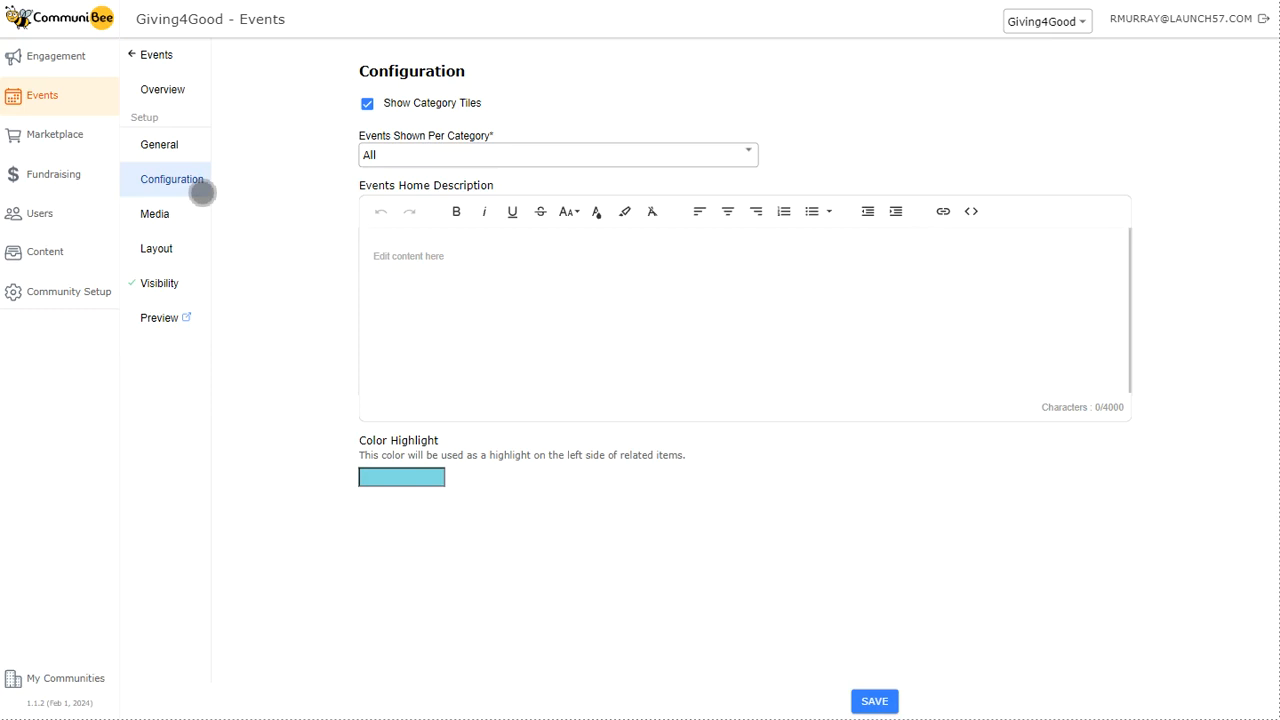
click(533, 157)
click(540, 126)
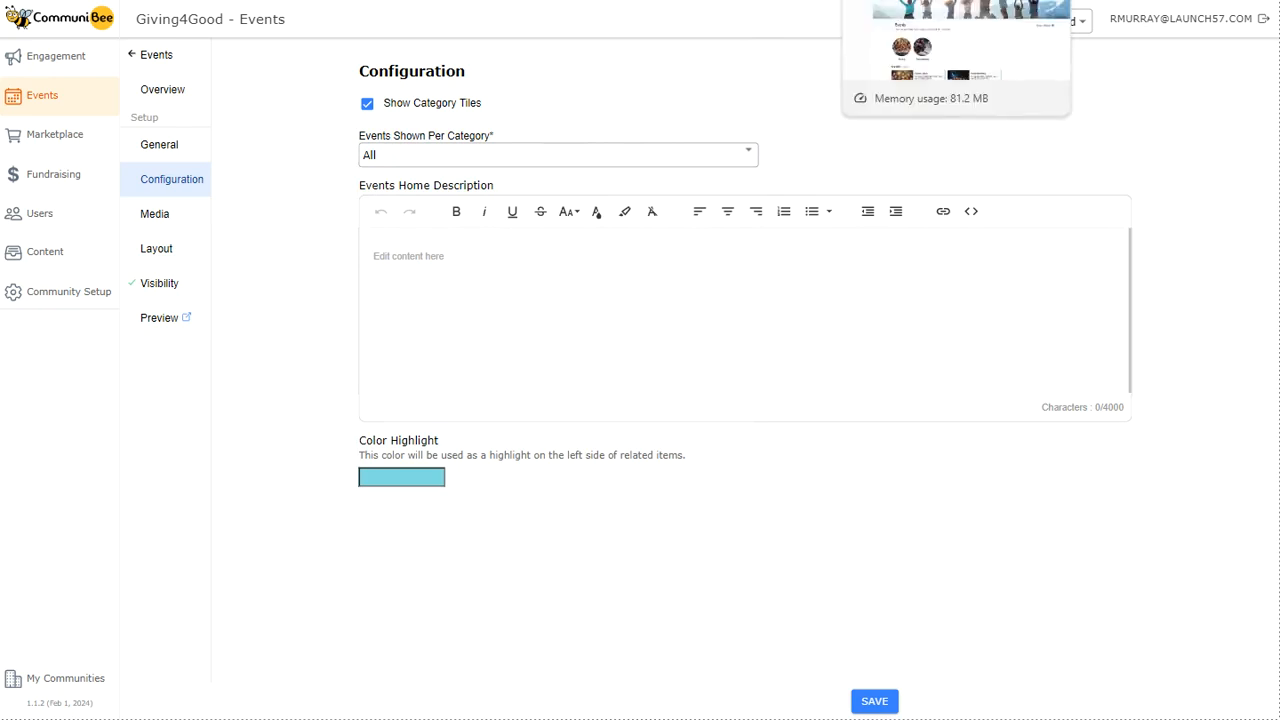
click(915, 1)
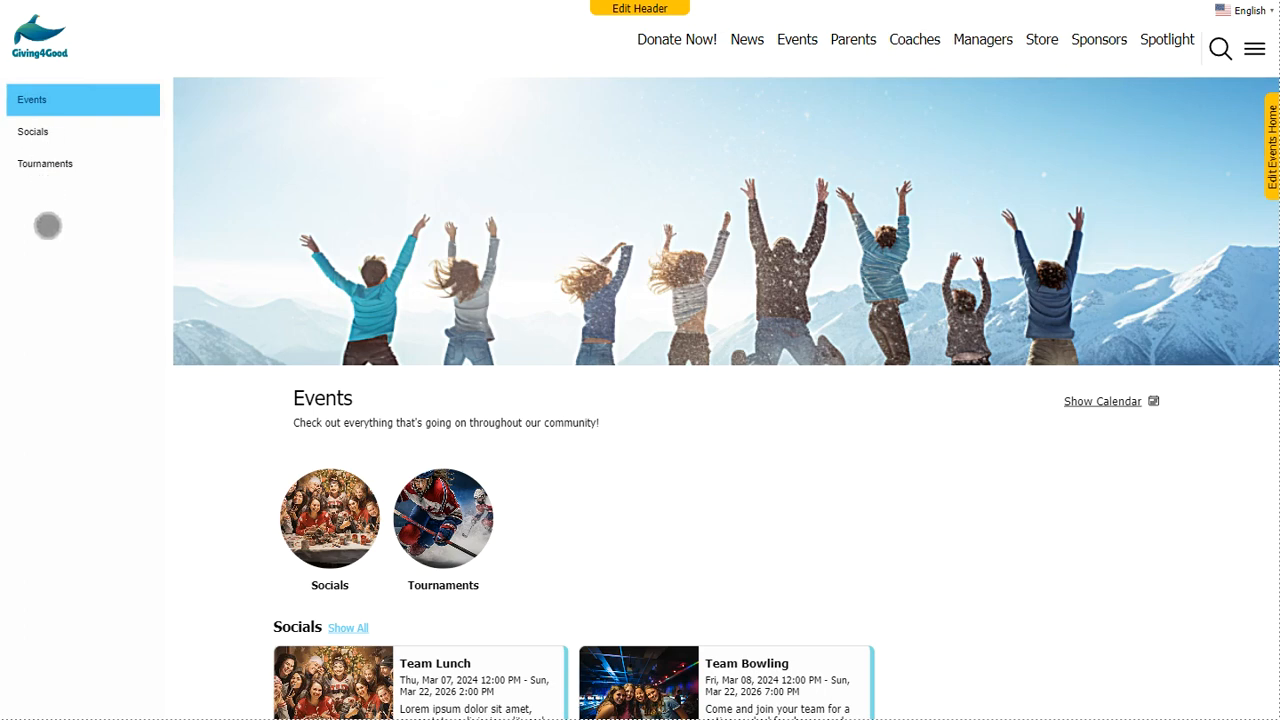
scroll(613, 453, down, 1)
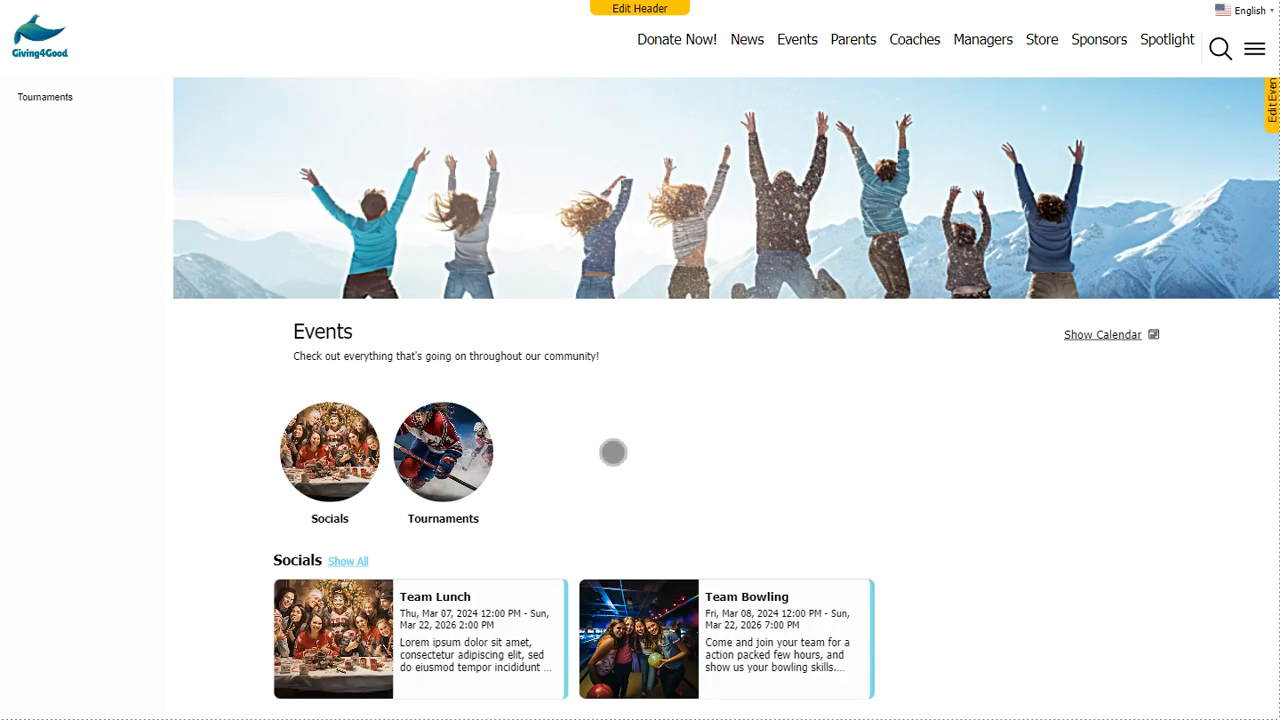
scroll(569, 437, down, 1)
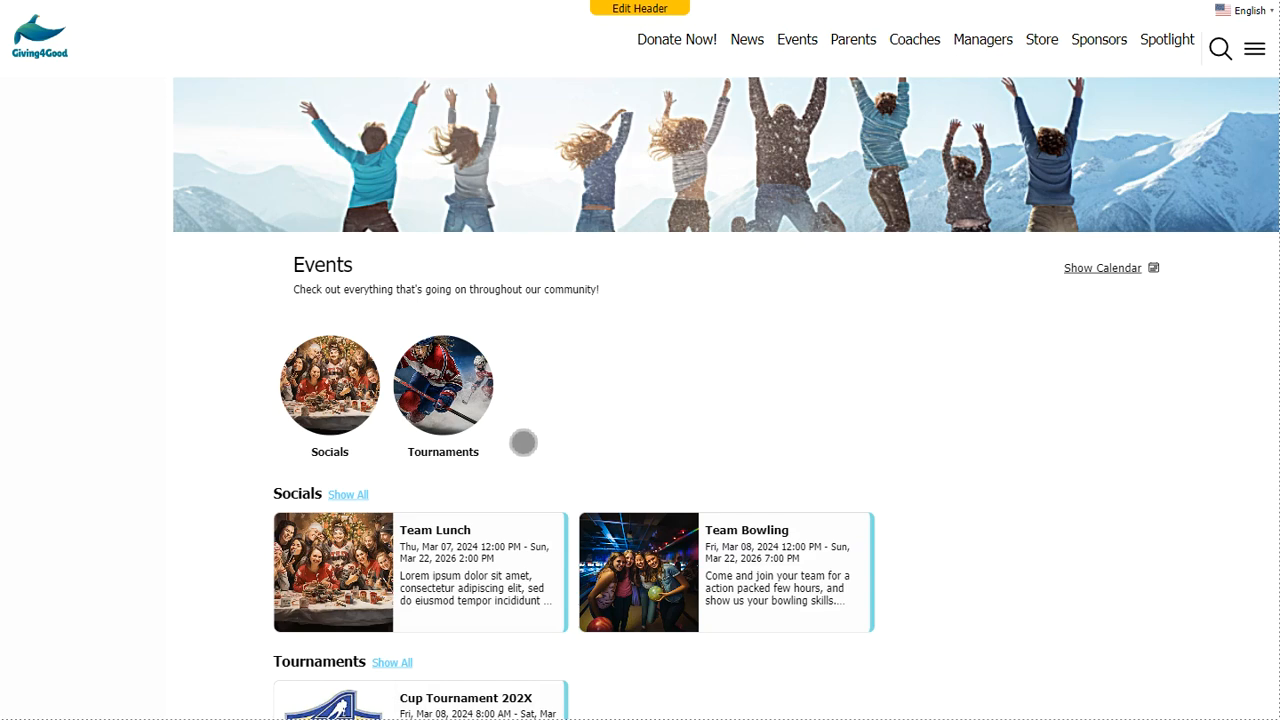
scroll(523, 443, down, 3)
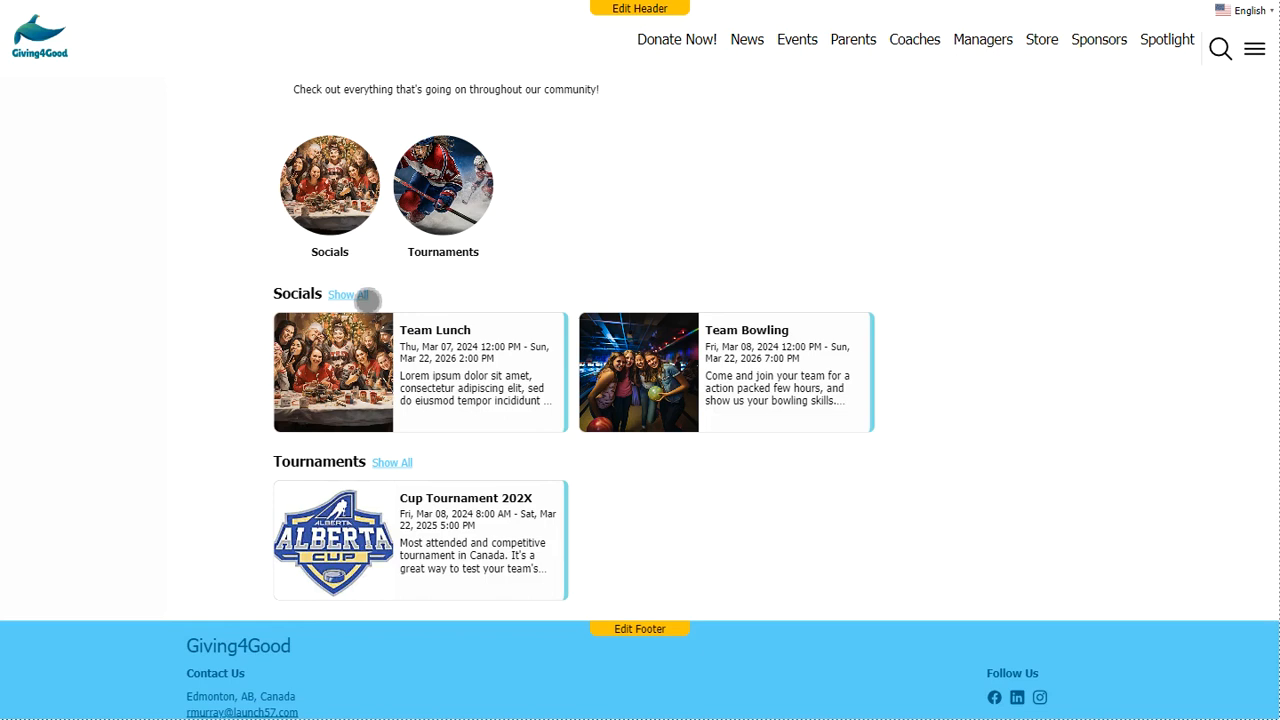
scroll(363, 368, up, 3)
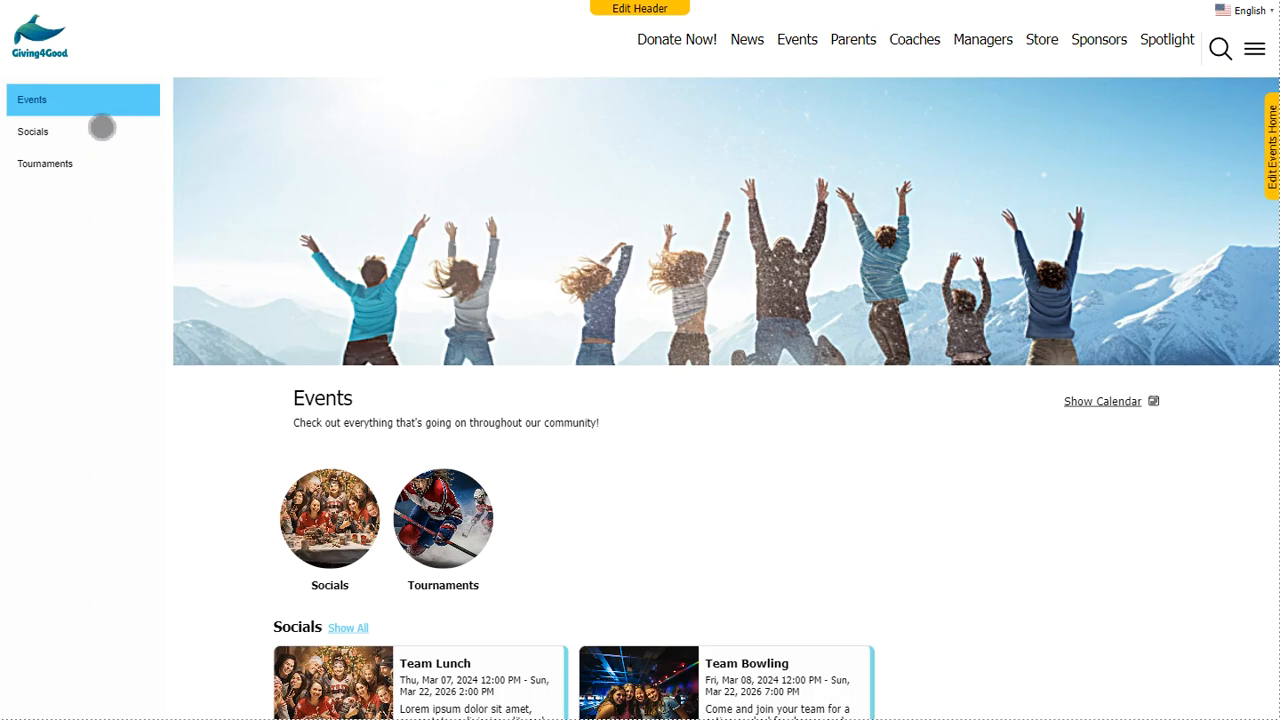
scroll(94, 150, down, 3)
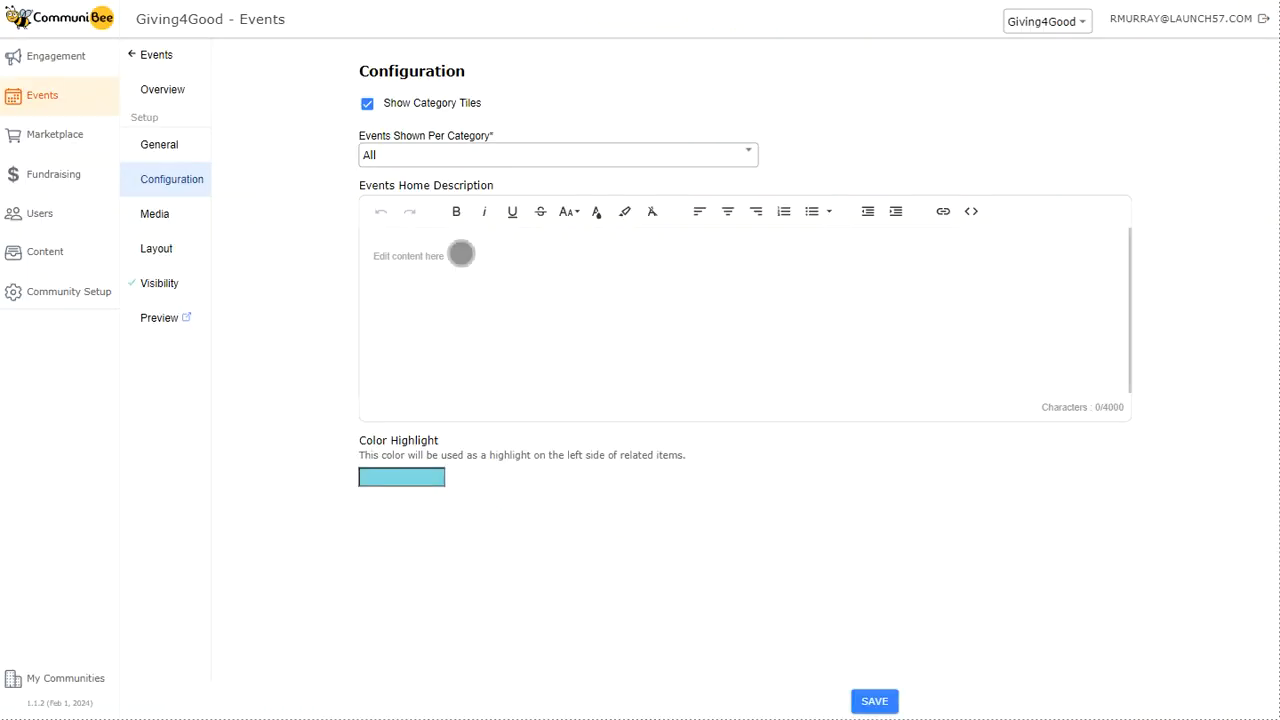
Step: Hide the category tiles, show 3 events per category, add a home description and salmon color highlight, and save the configuration
click(390, 104)
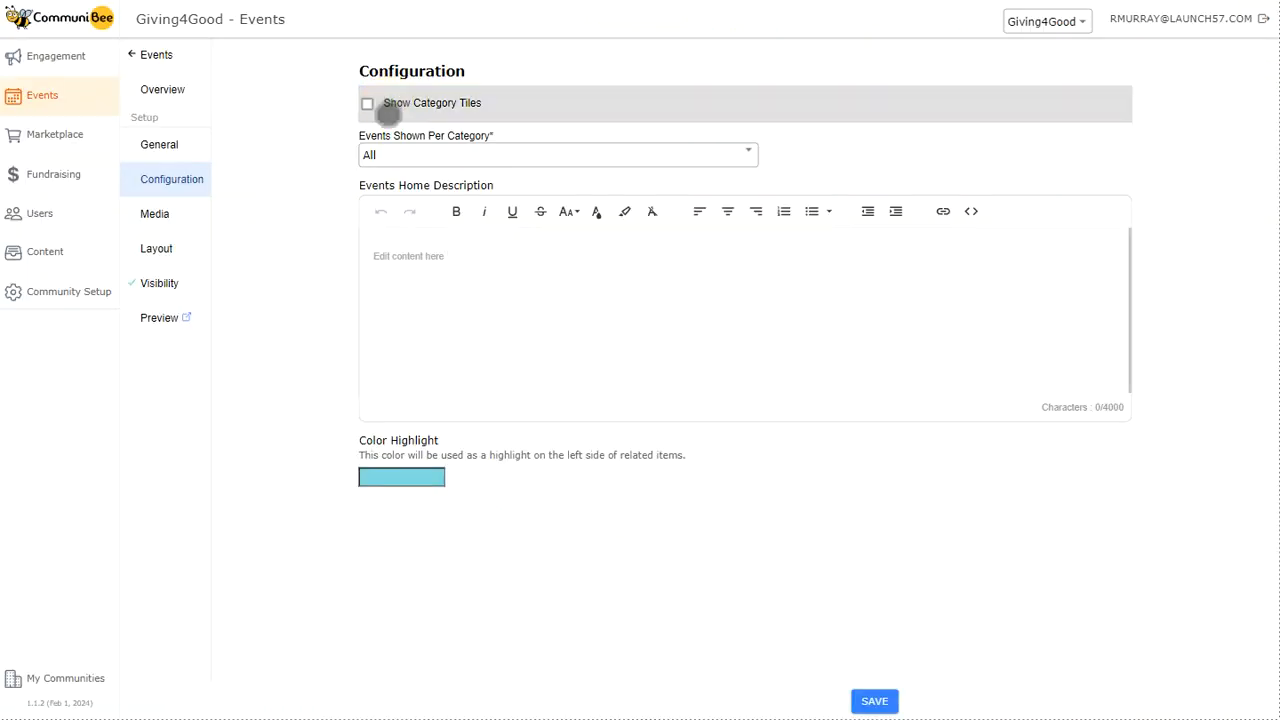
click(423, 156)
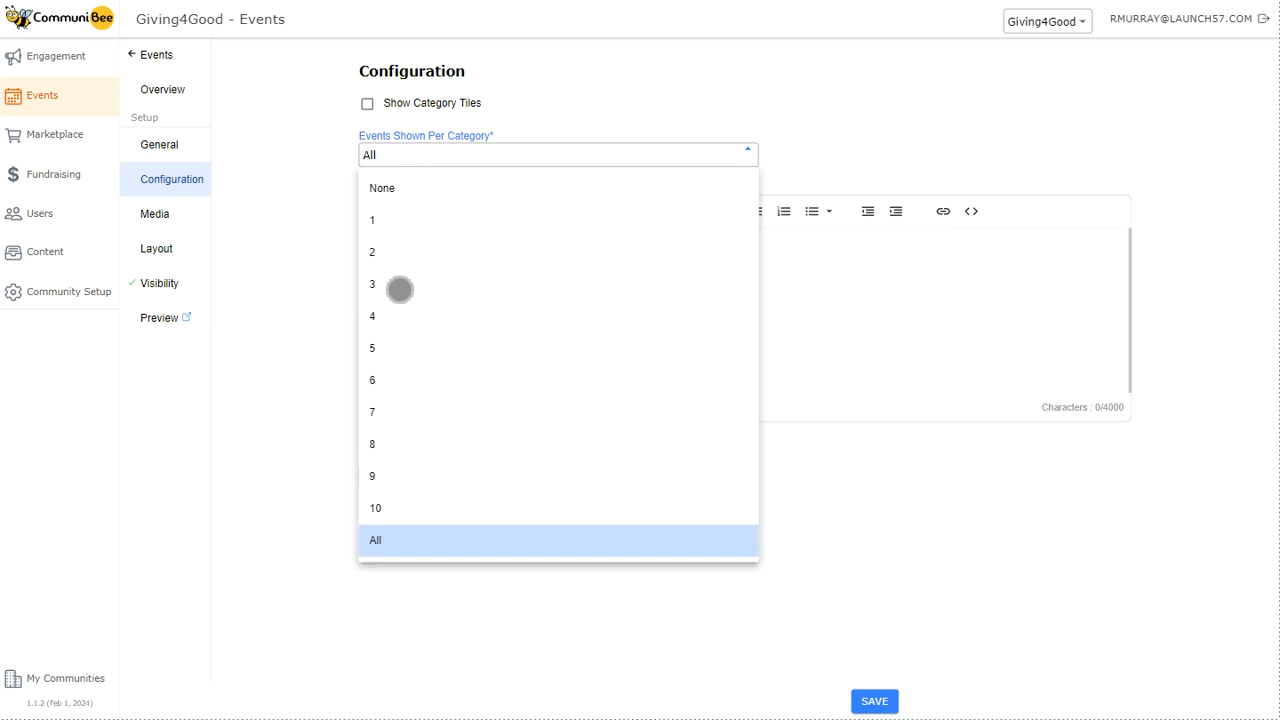
click(399, 289)
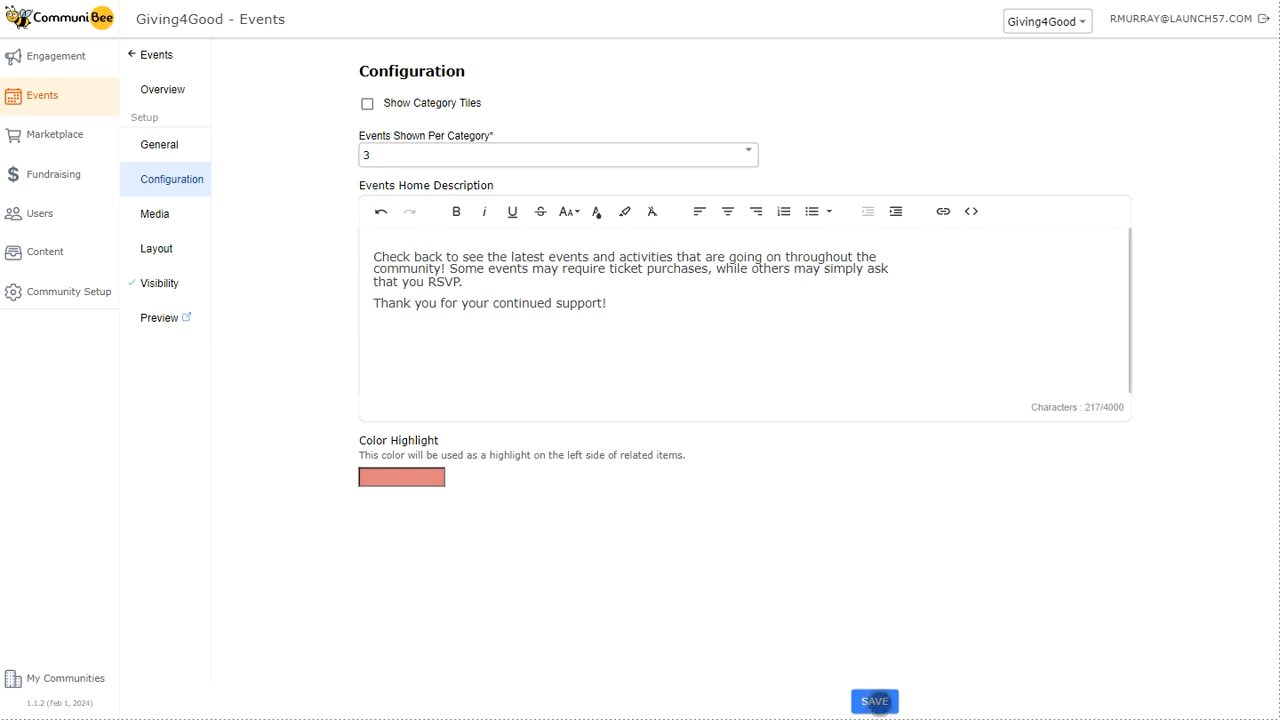
Step: Open the Media settings and preview the Events page, examining its banner, home description and highlighted event cards
click(197, 223)
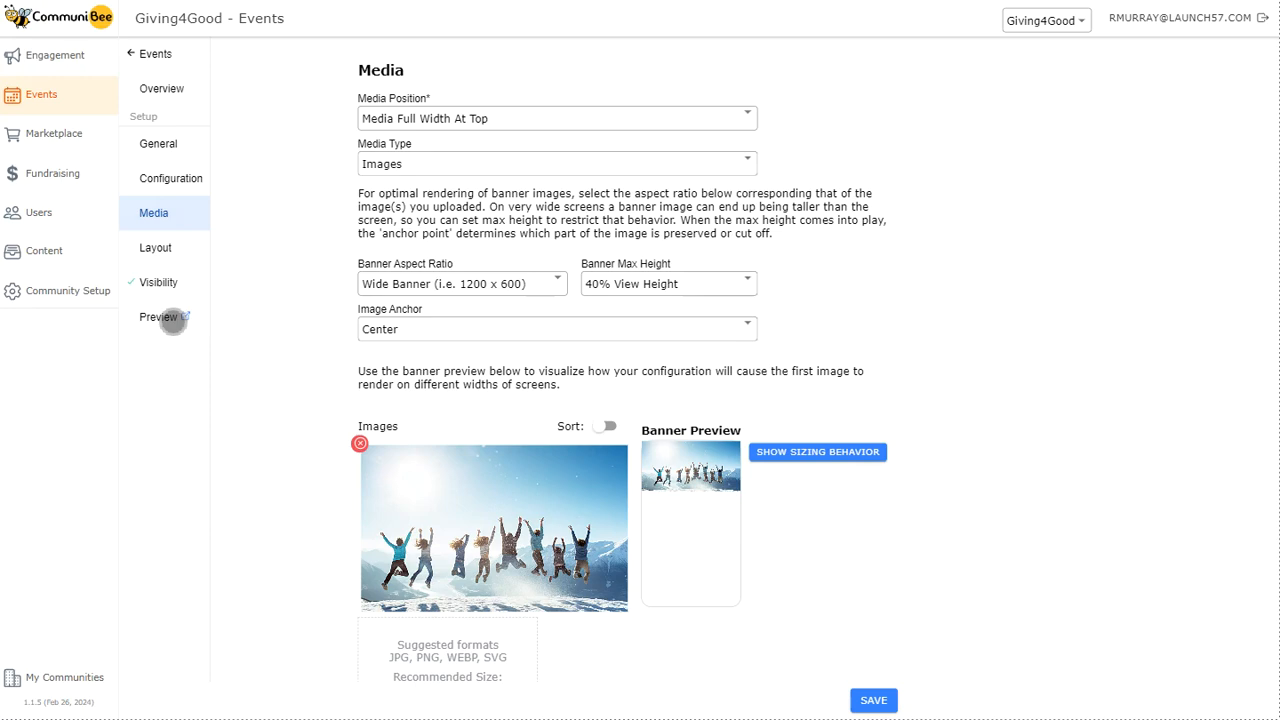
click(160, 317)
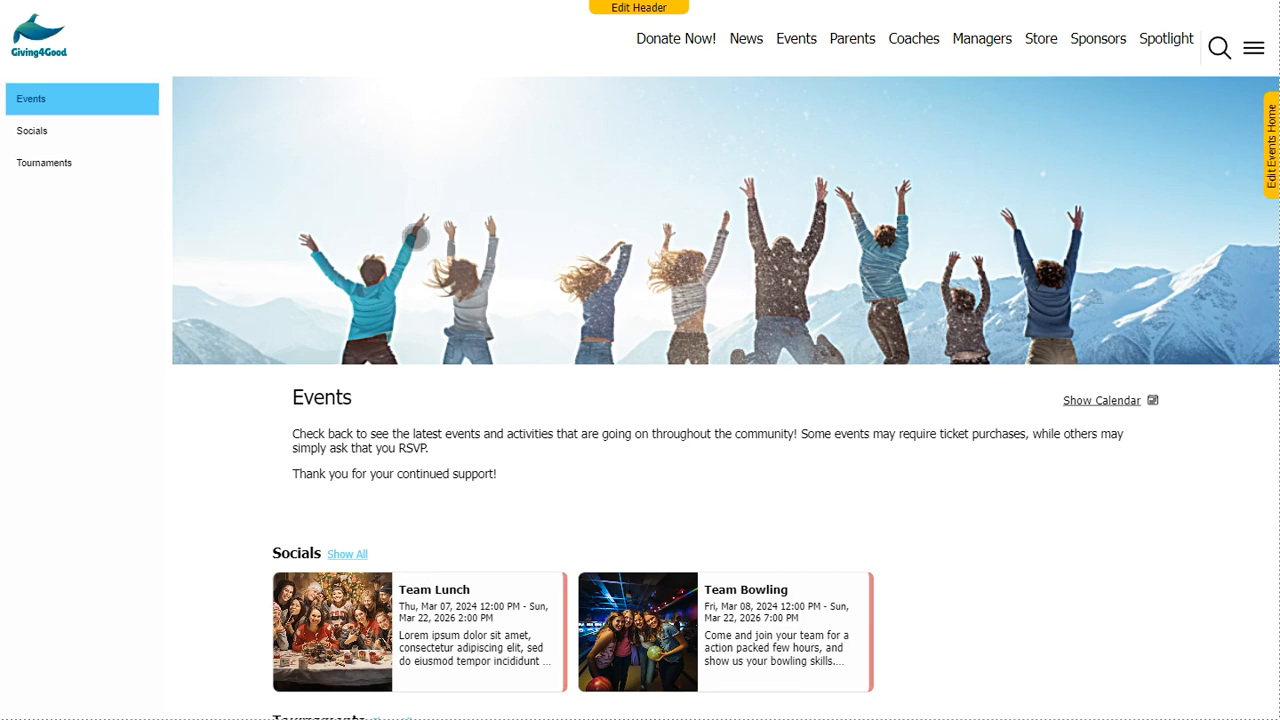
scroll(460, 397, down, 1)
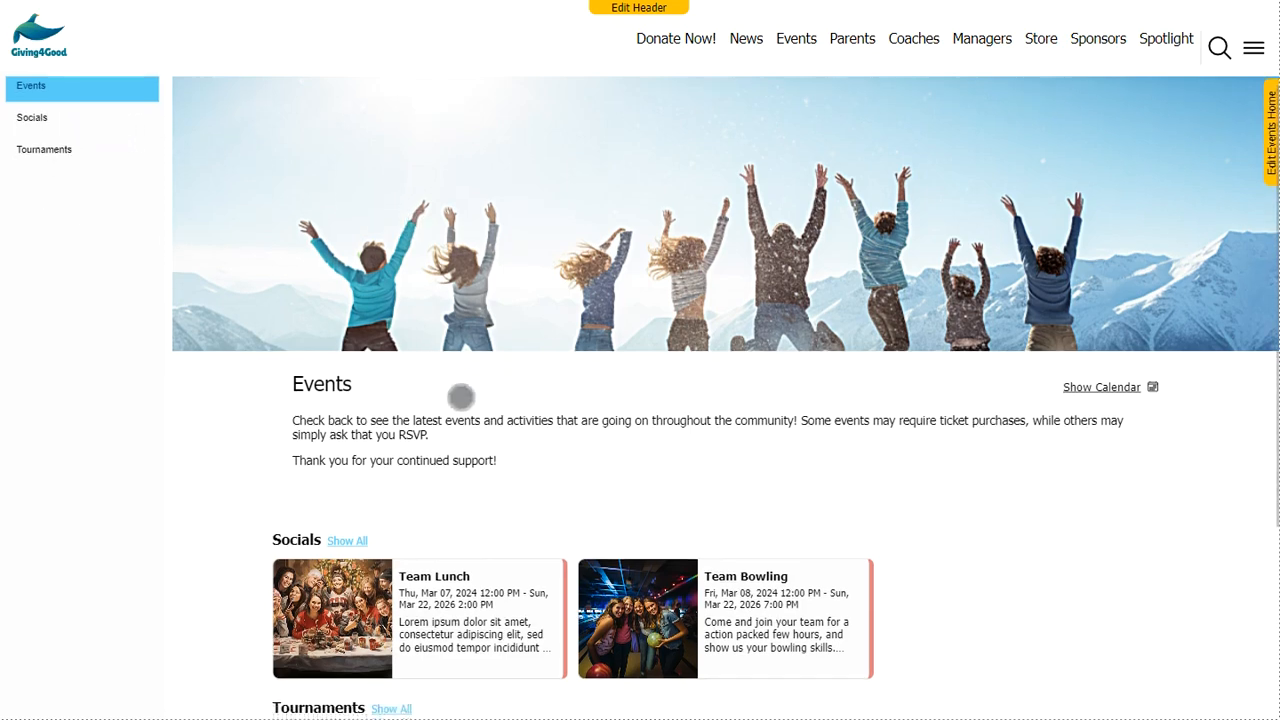
scroll(460, 400, down, 1)
scroll(465, 397, up, 2)
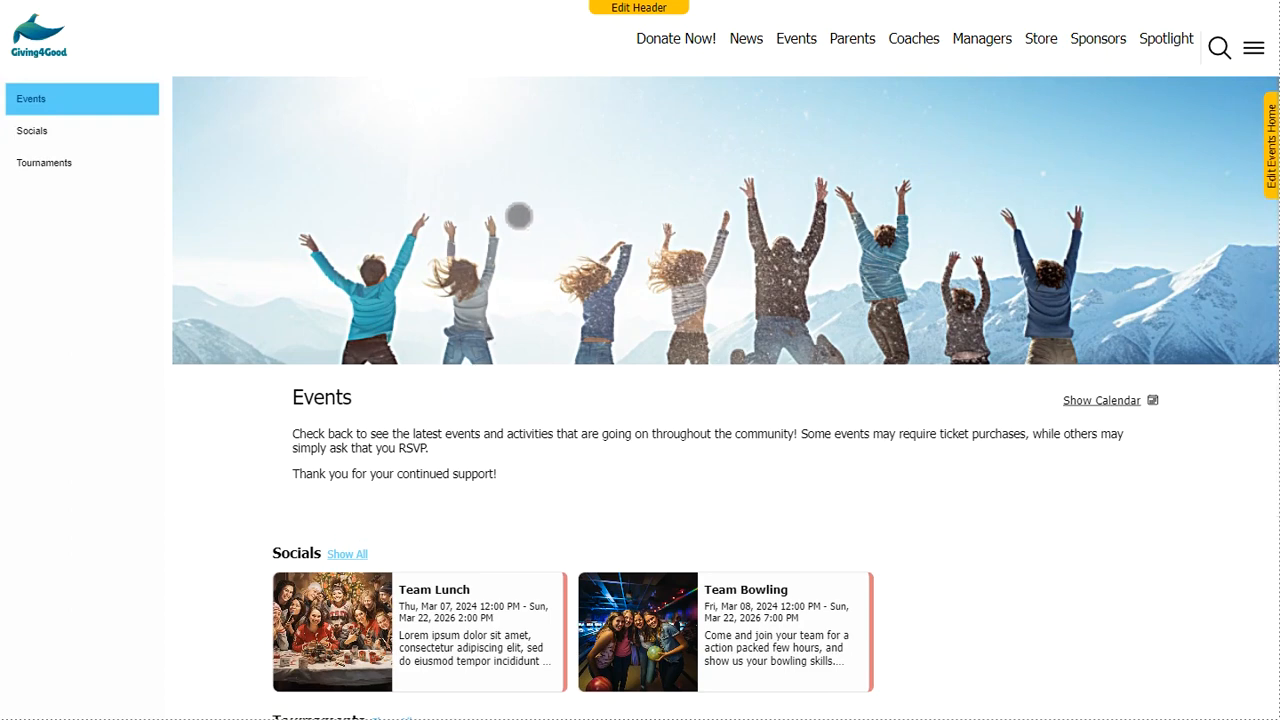
scroll(522, 415, down, 1)
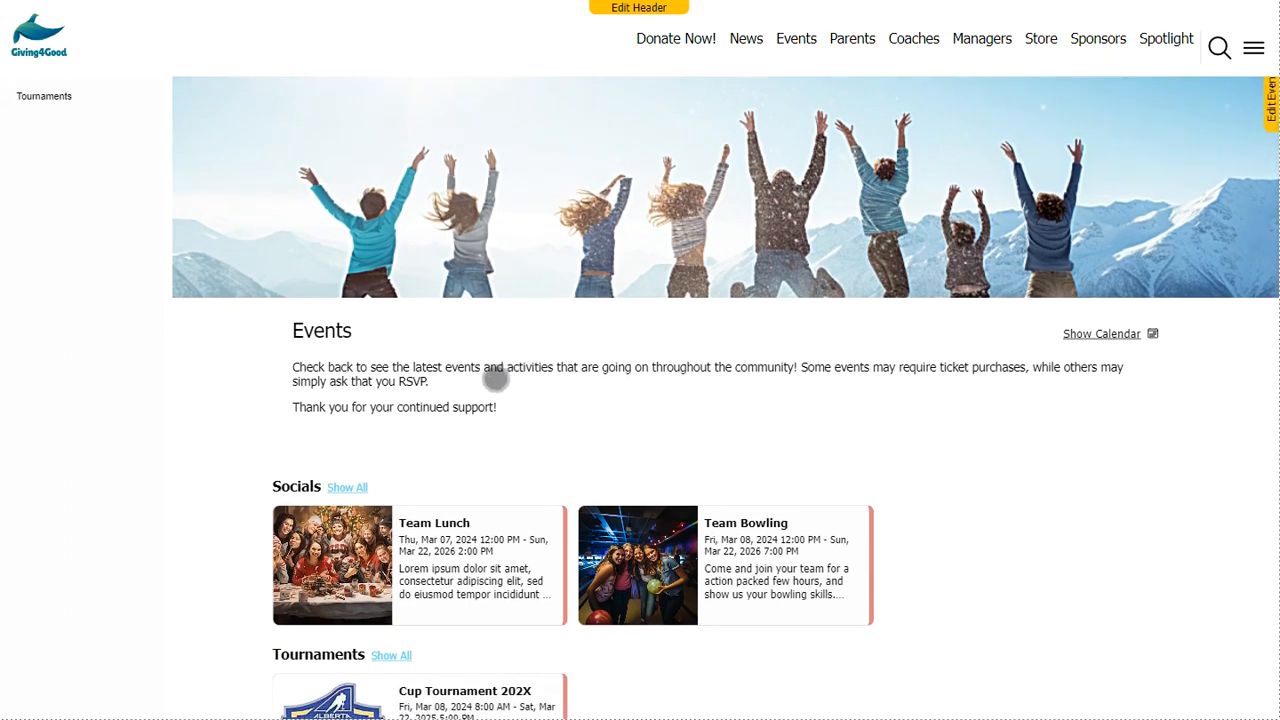
scroll(551, 440, down, 4)
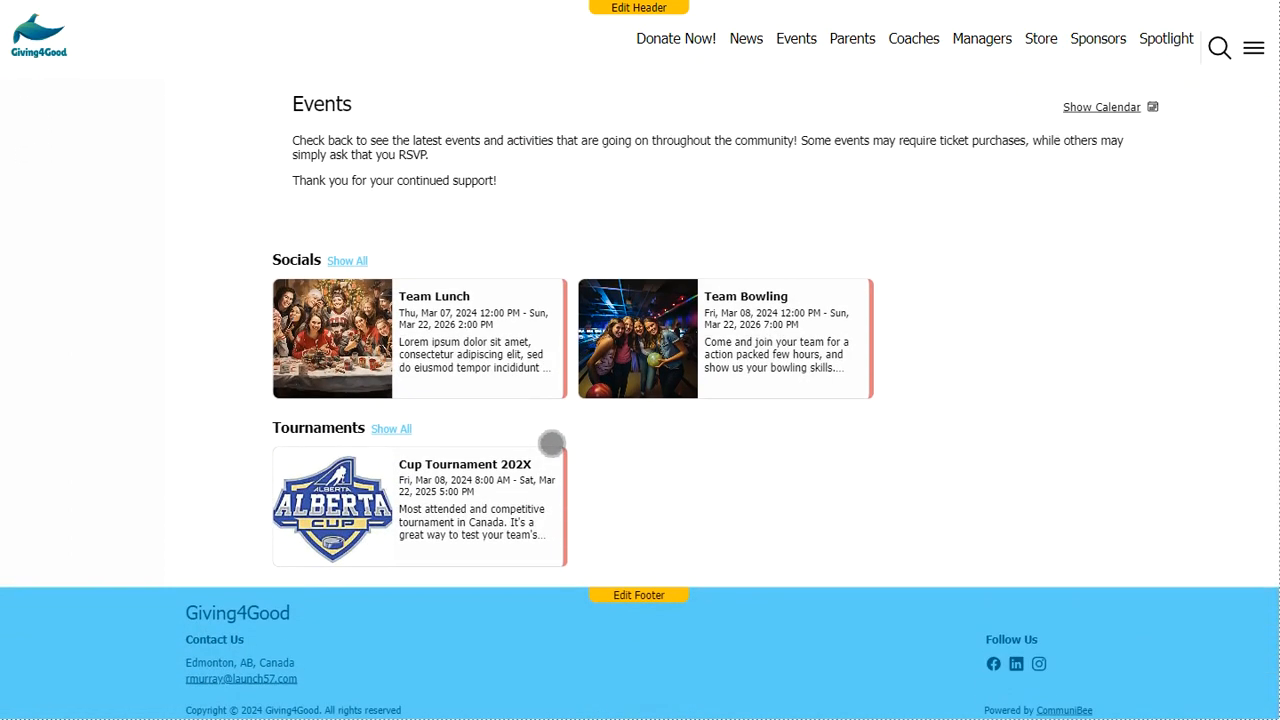
scroll(556, 460, up, 5)
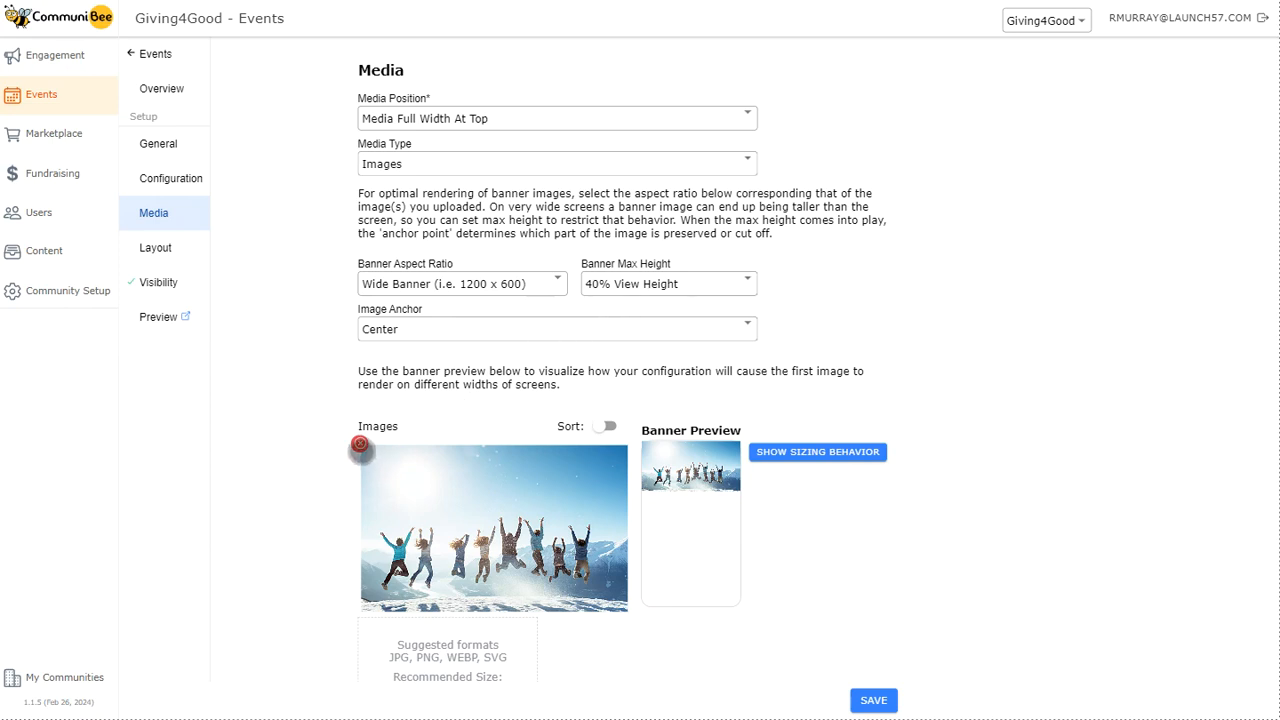
Step: Replace the jumping-people banner image with the street fair illustration from the media library and save the media settings
click(361, 445)
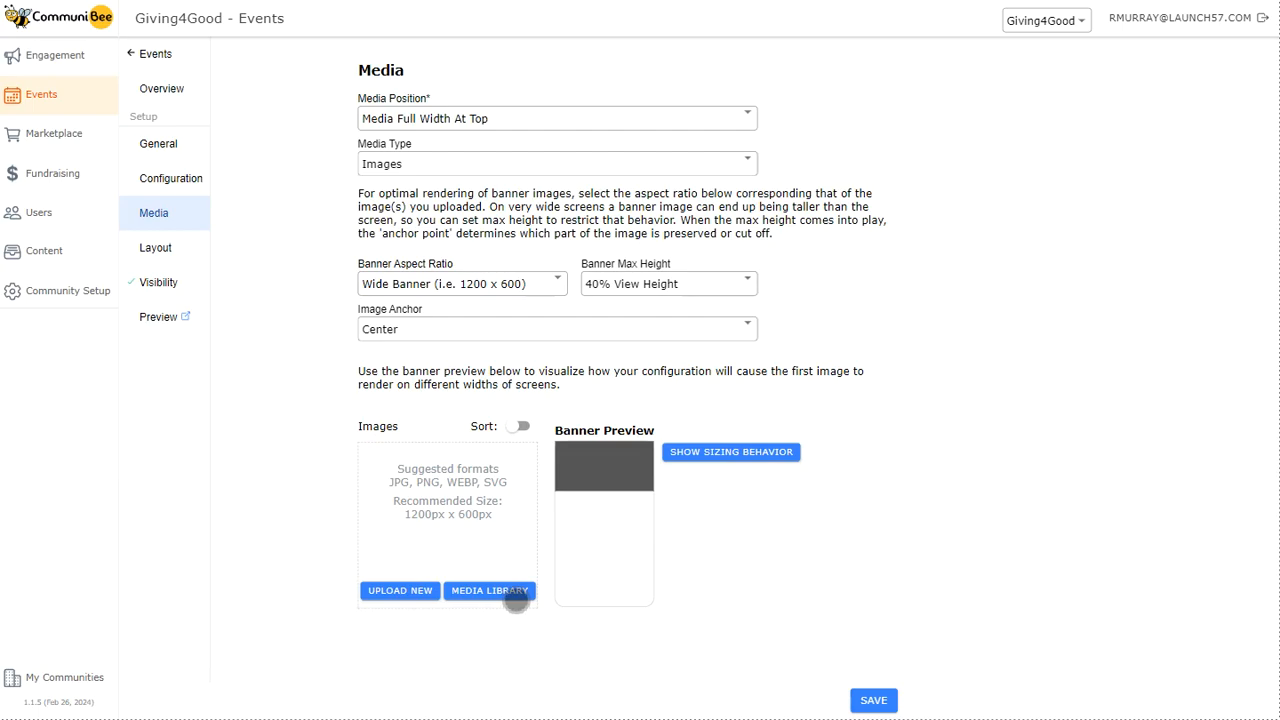
click(516, 592)
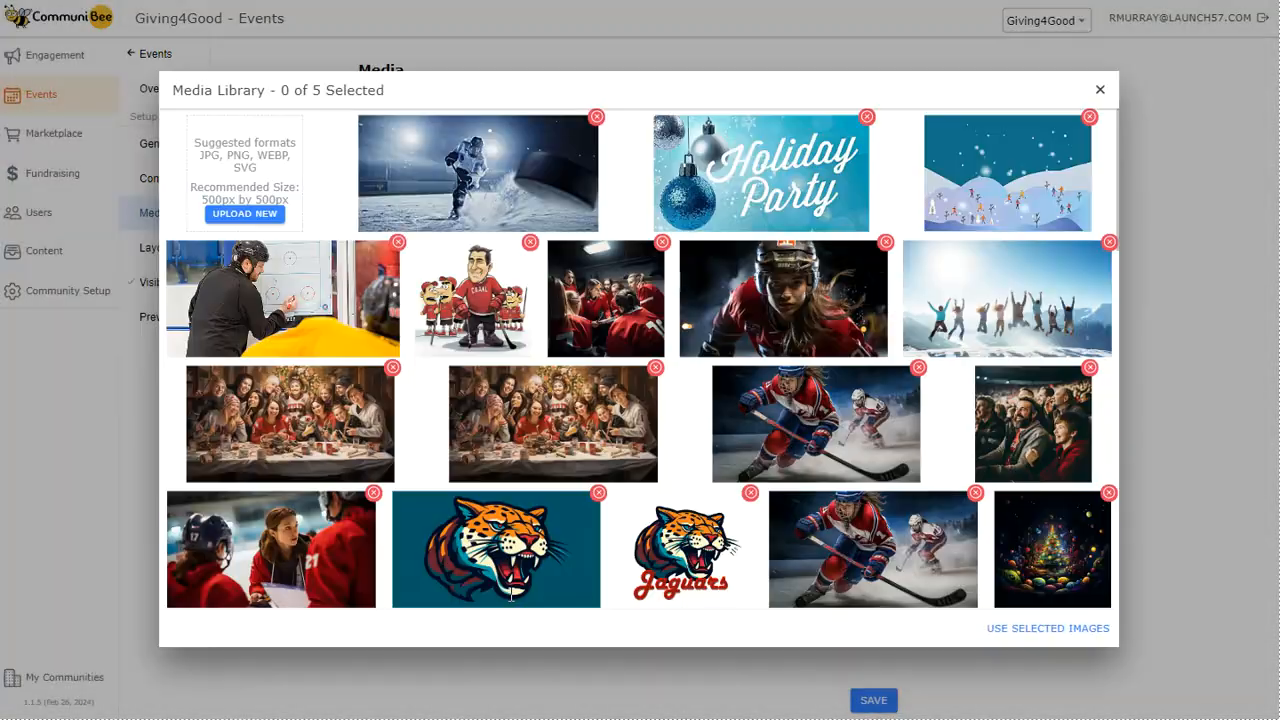
scroll(1085, 495, down, 5)
scroll(1030, 500, down, 5)
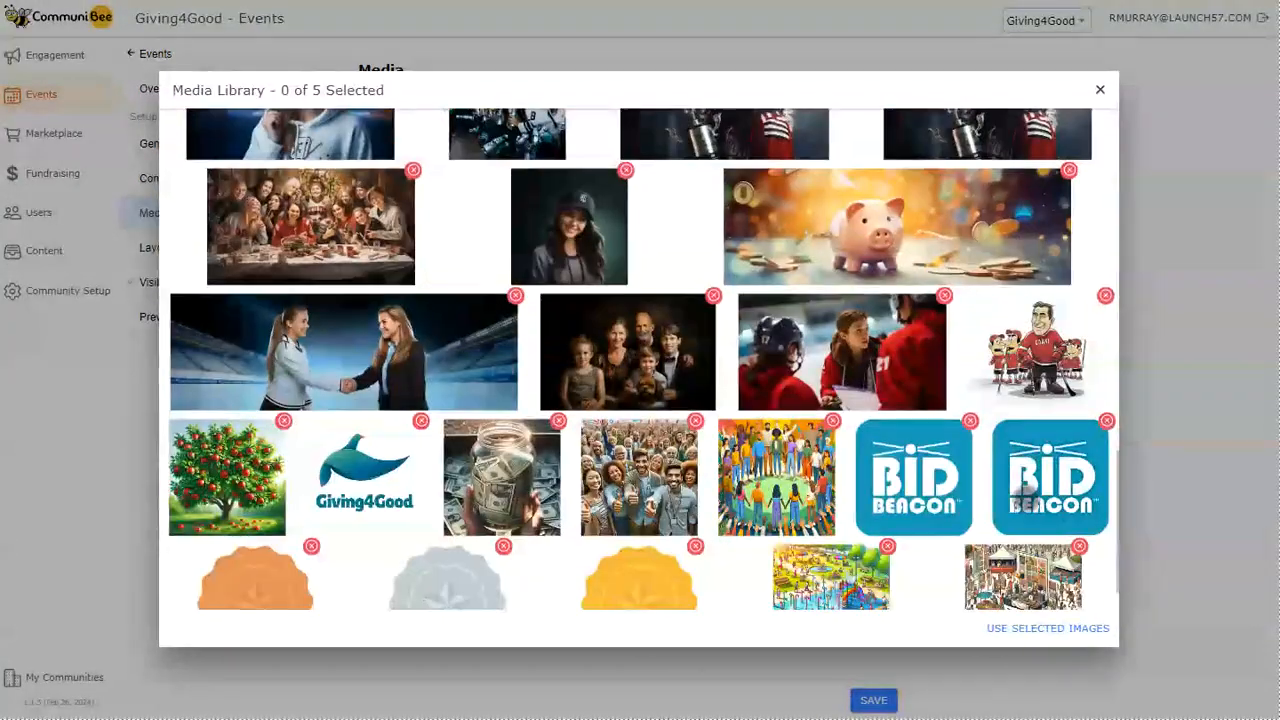
click(1025, 540)
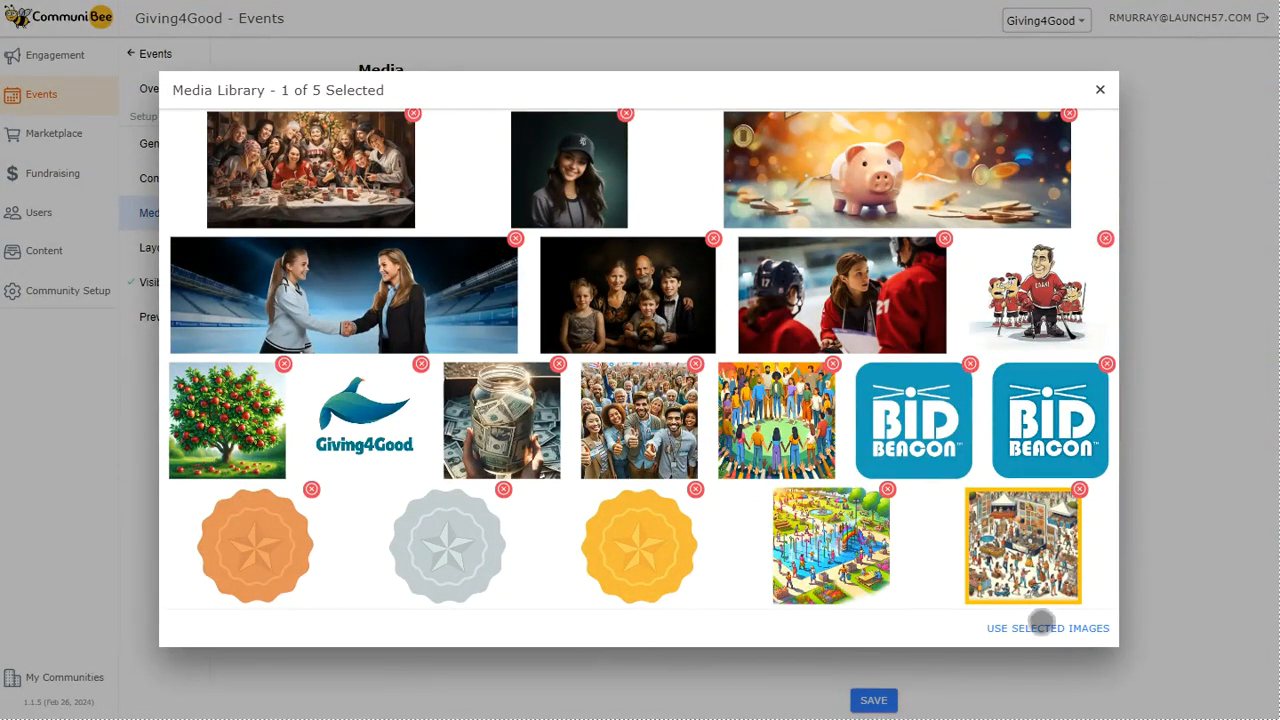
click(1041, 628)
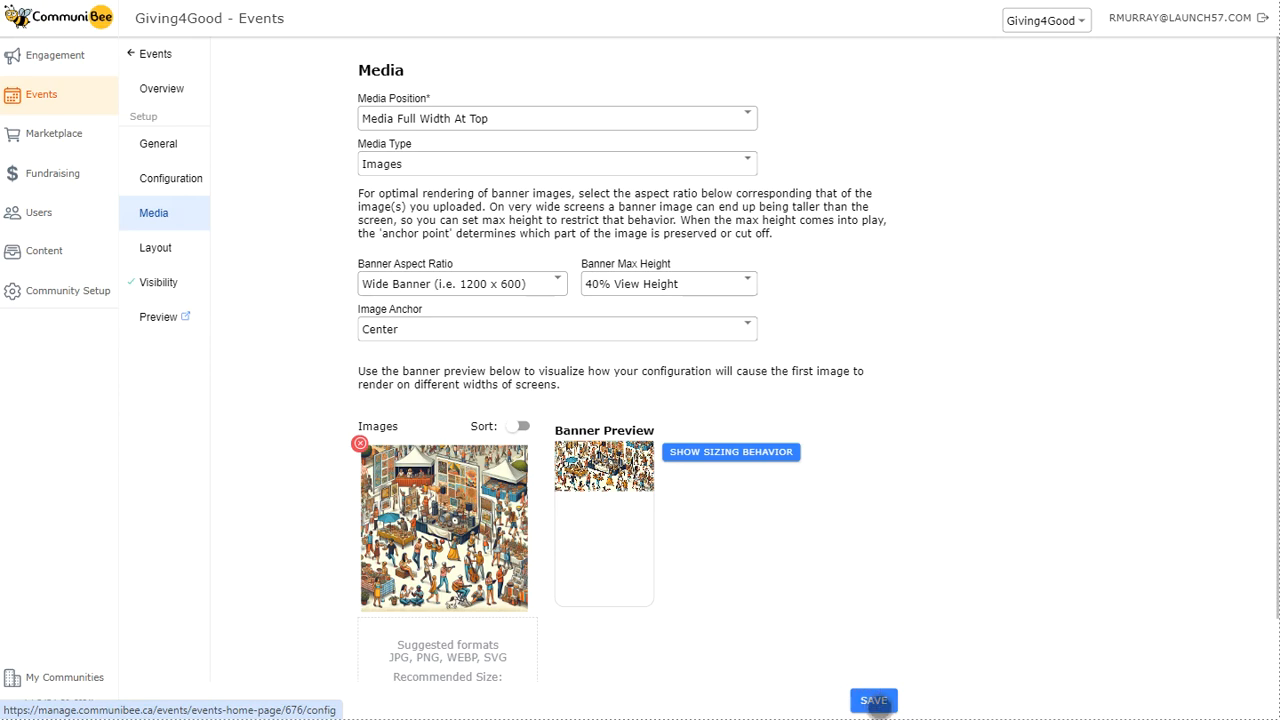
Step: Examine the Events page layout from banner to event listings and open the page preview
click(192, 255)
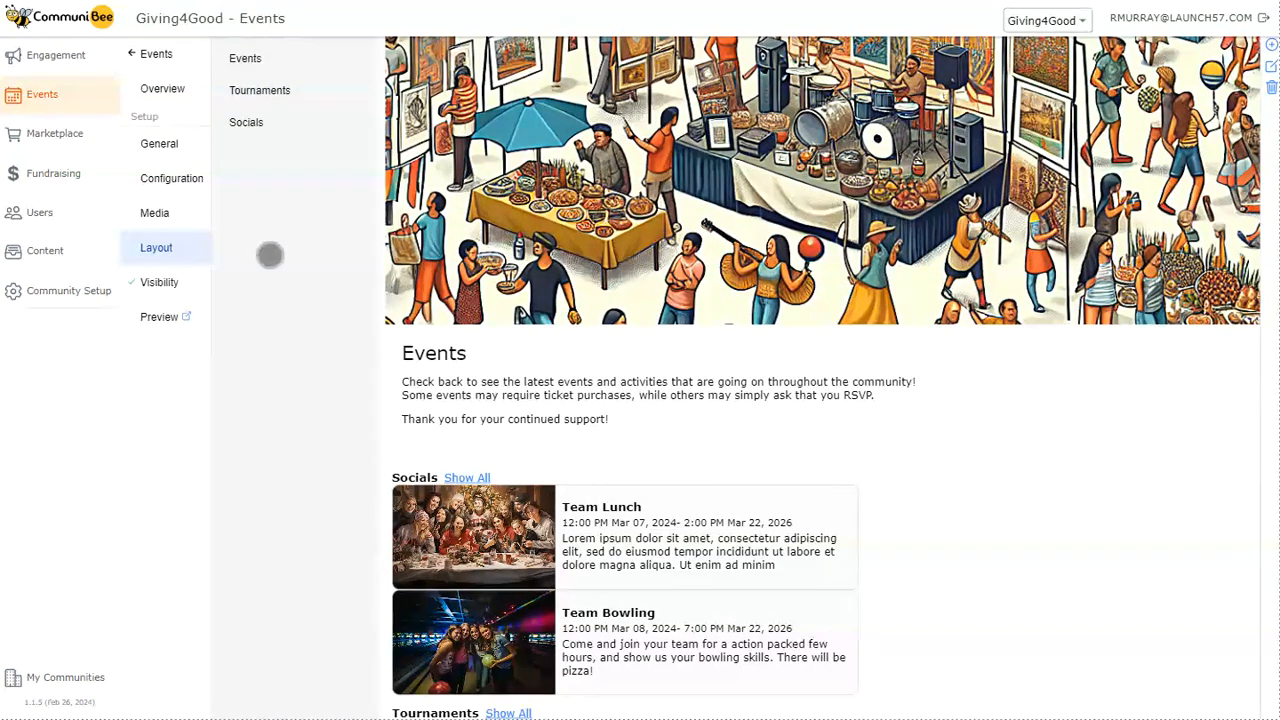
scroll(567, 345, down, 2)
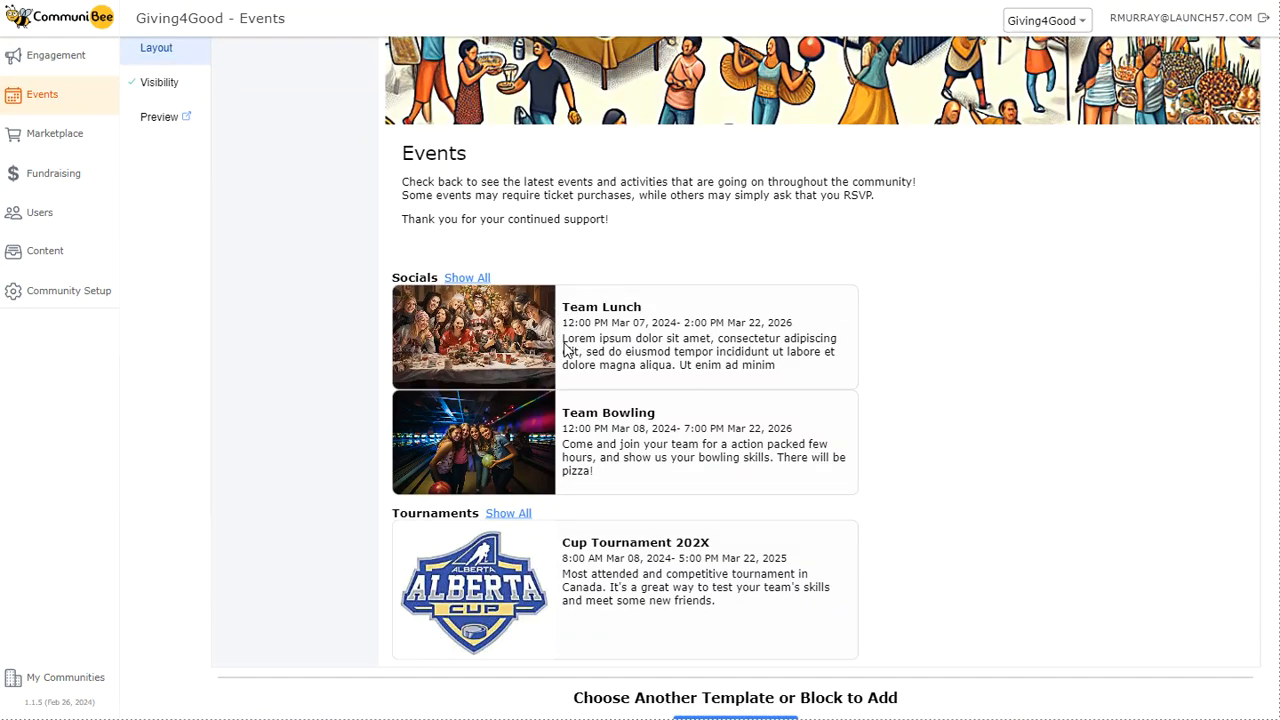
scroll(566, 346, up, 2)
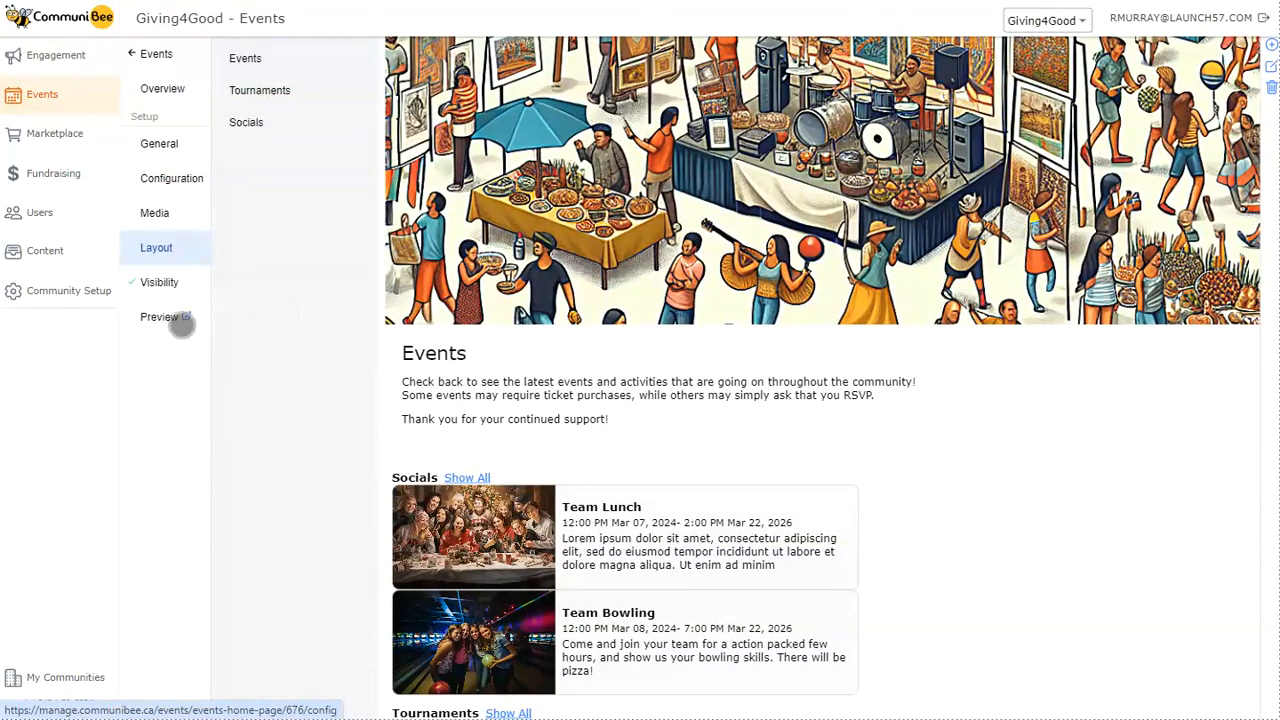
click(170, 324)
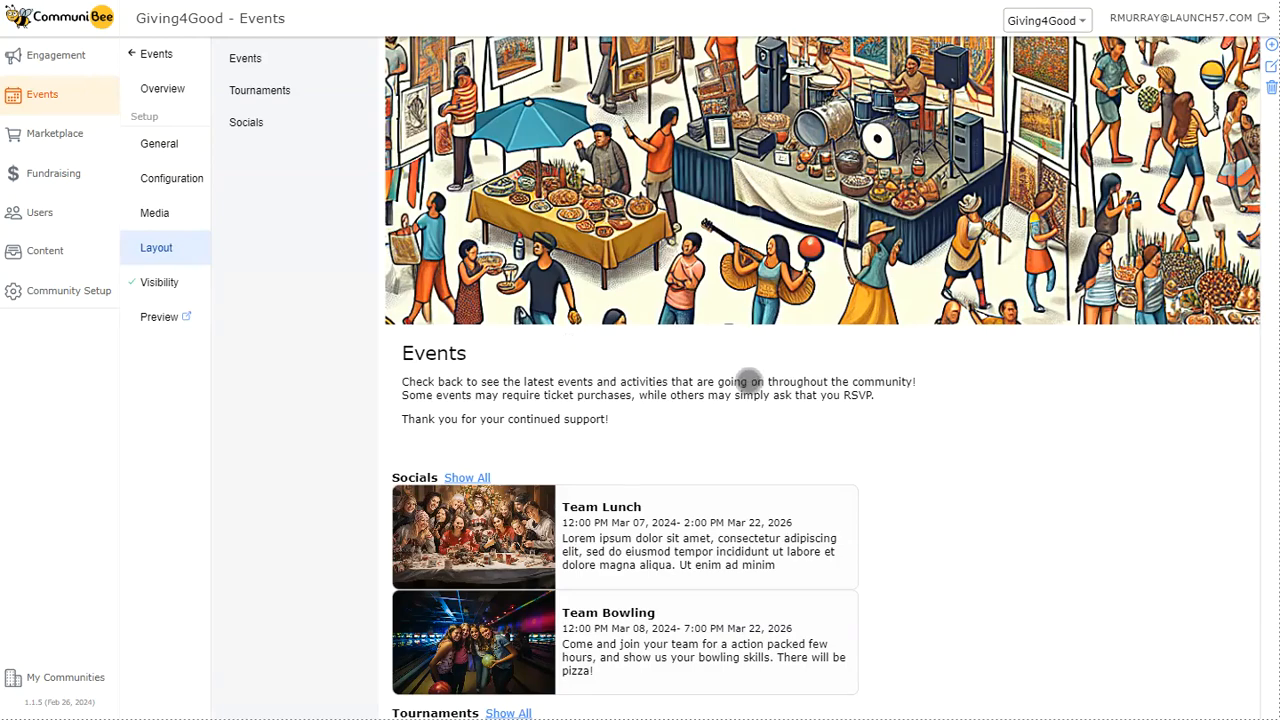
Step: View the blocks available for adding to the end of the Events page layout, without adding one
scroll(748, 381, down, 3)
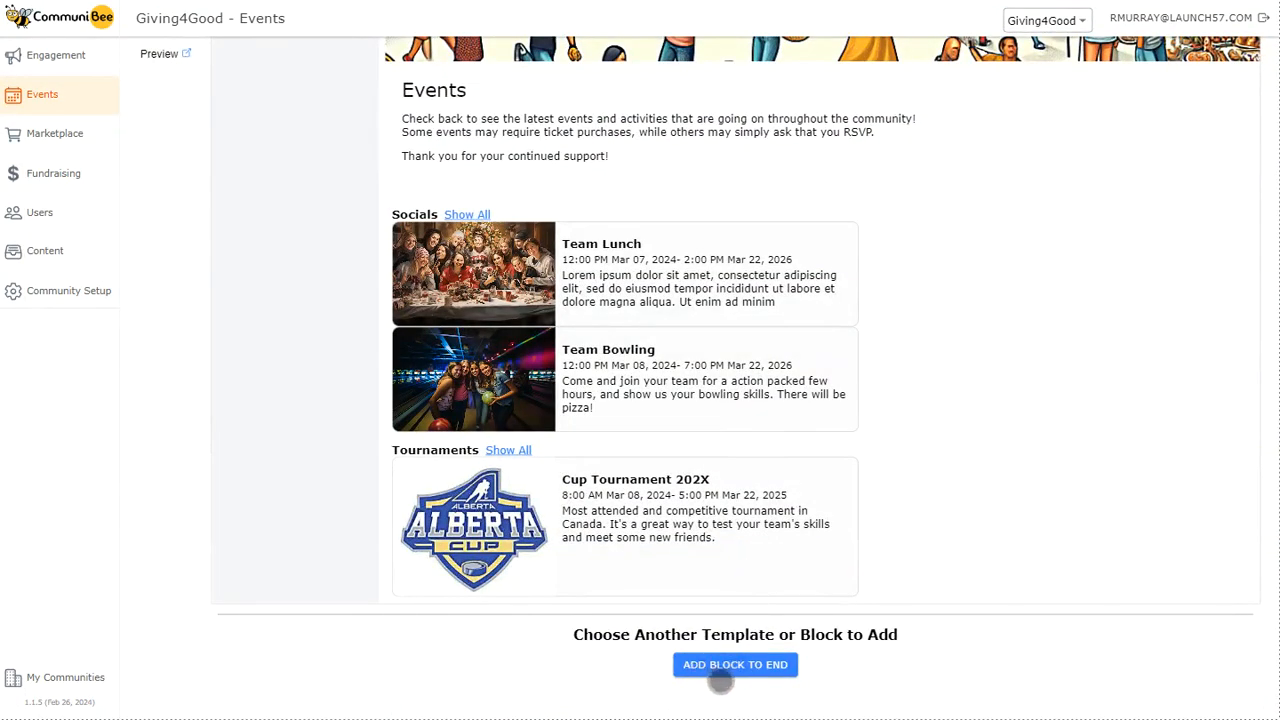
click(740, 666)
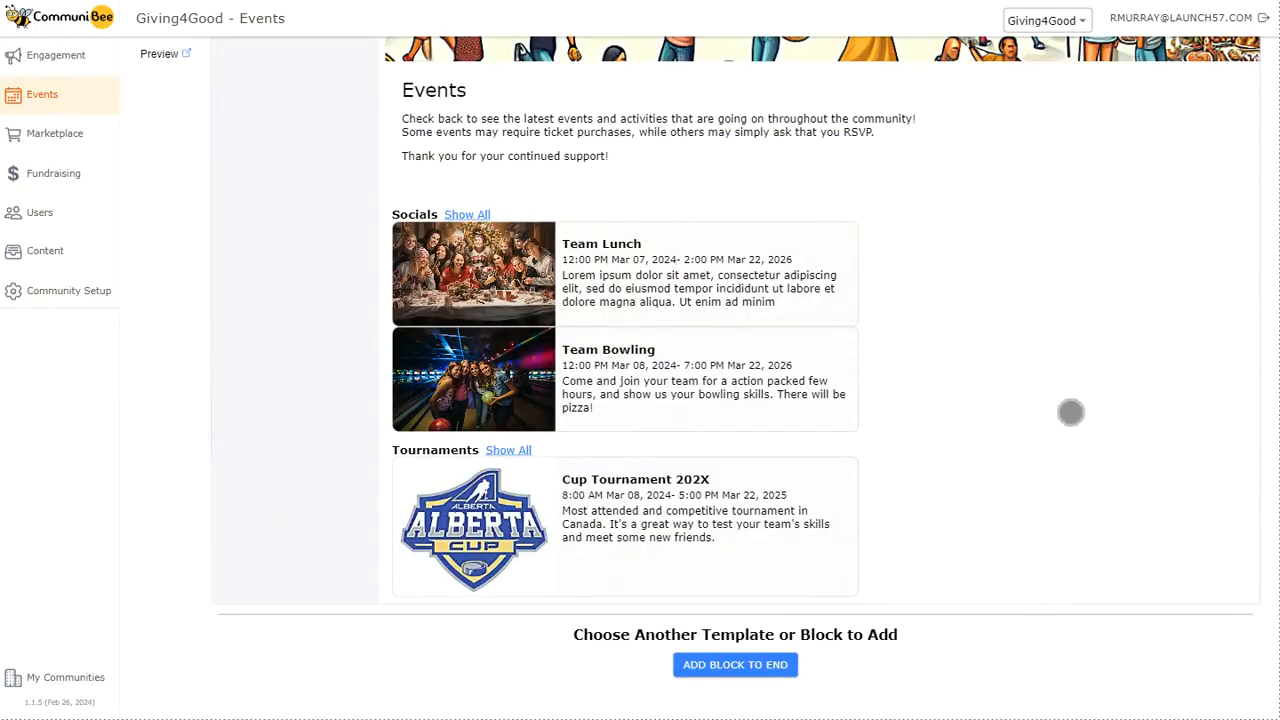
scroll(1062, 425, up, 4)
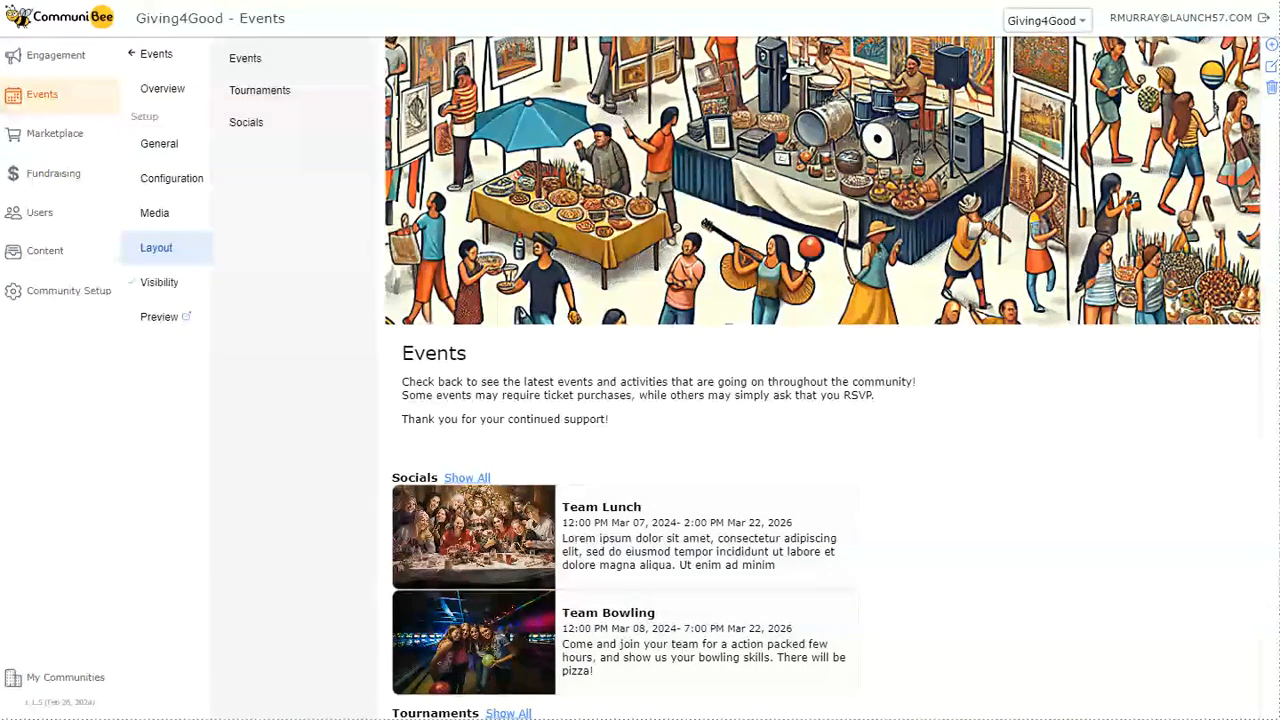
Step: Open the status choices in the Events page's Visibility settings
click(195, 290)
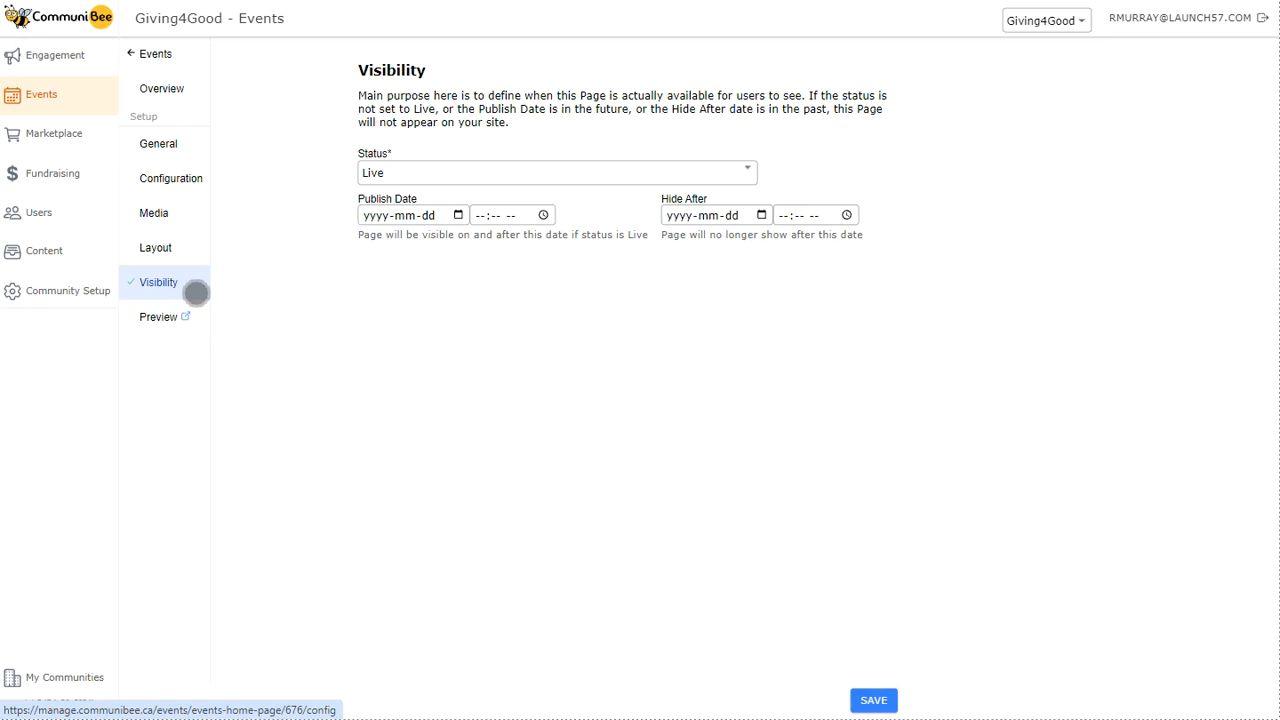
click(443, 173)
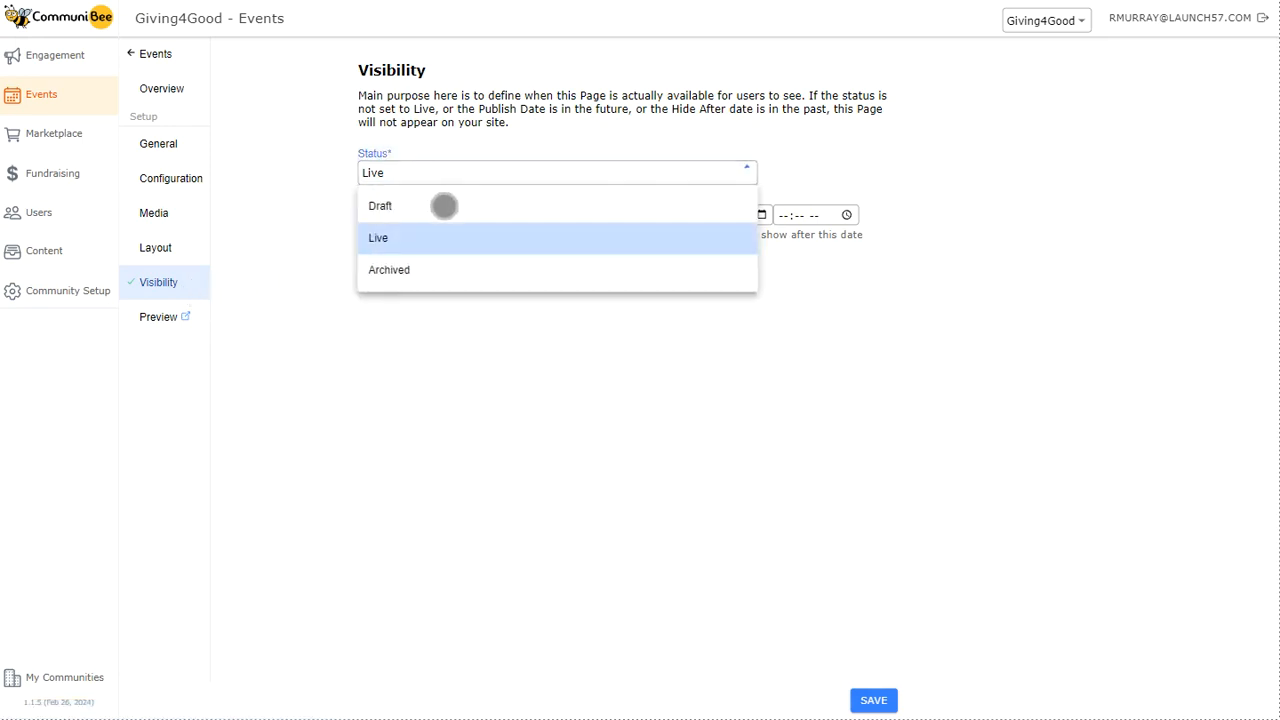